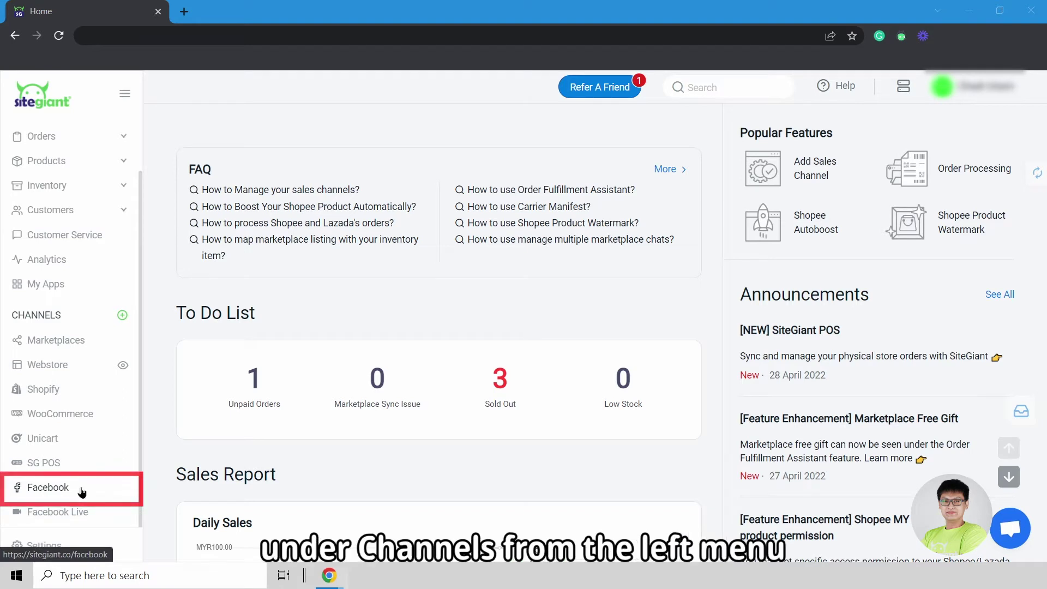
Step: Go to the Facebook channel under Channels in the SiteGiant sidebar
left_click(81, 492)
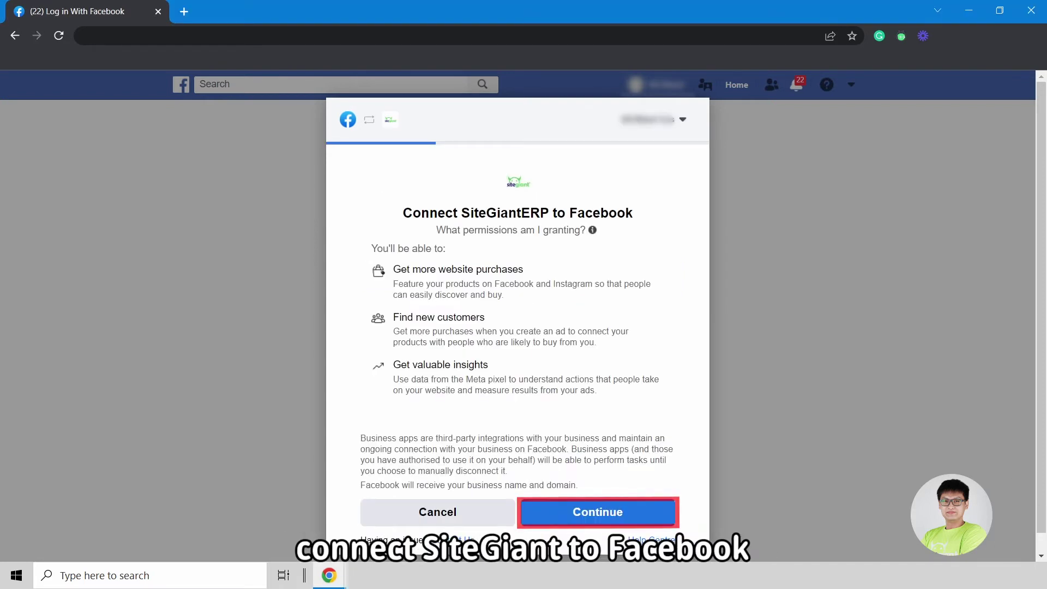
Step: Approve SiteGiantERP's access to the Business Manager, grant permissions and dismiss the success message
left_click(572, 519)
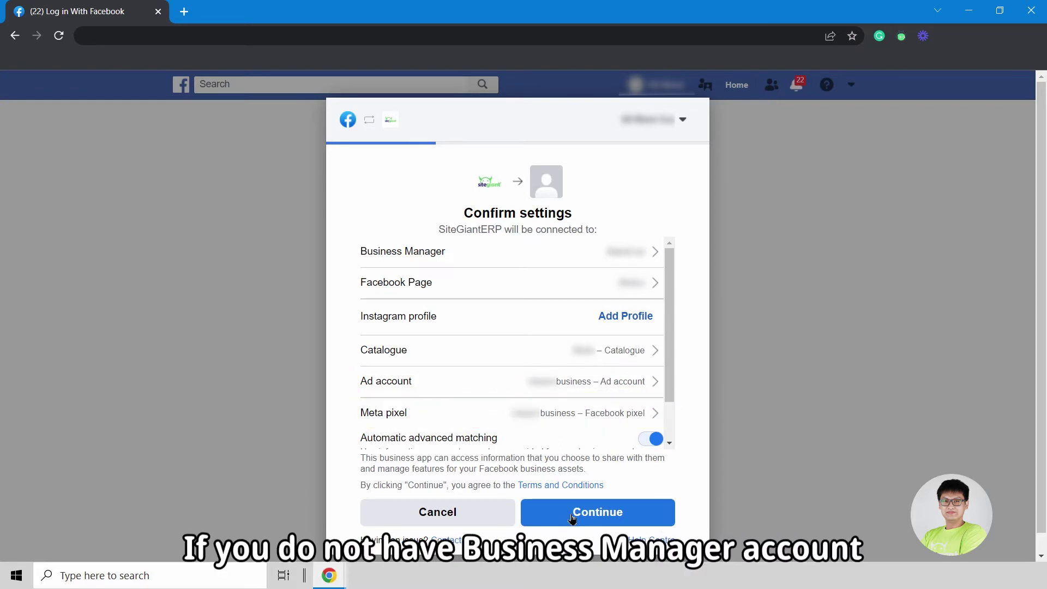
left_click(659, 254)
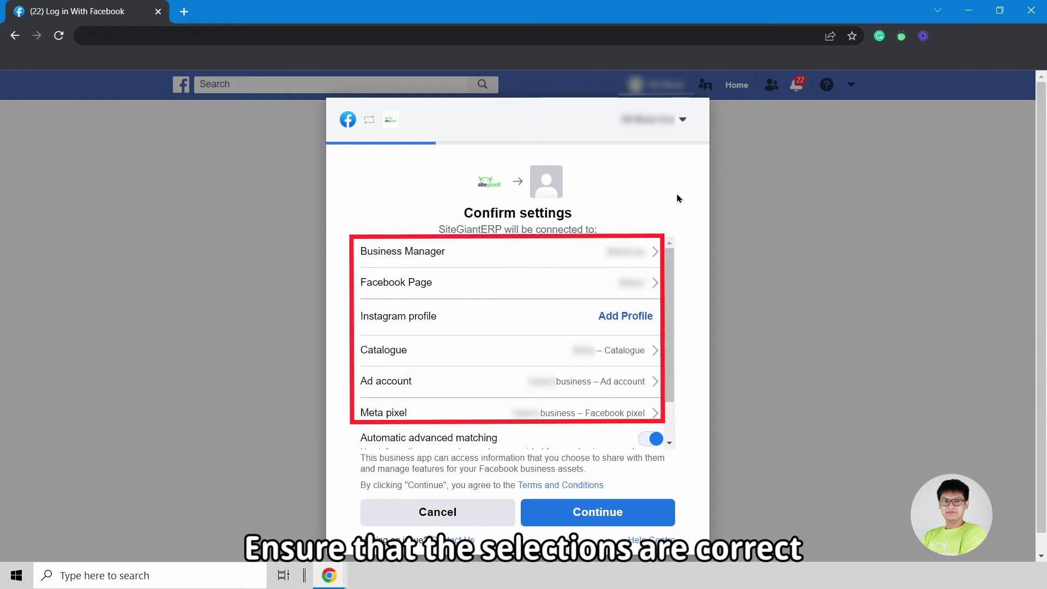
left_click(596, 513)
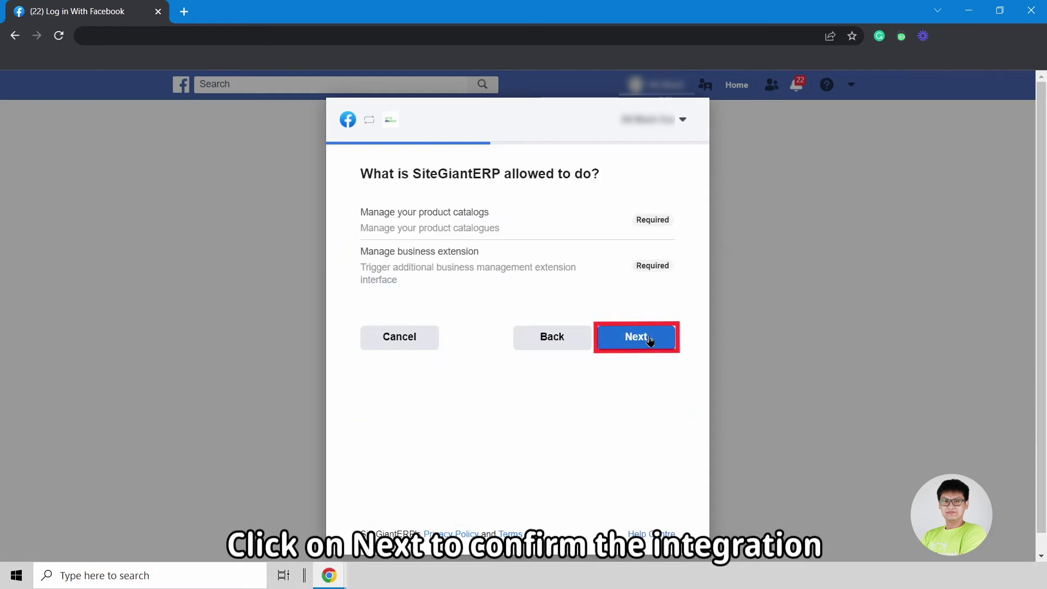
left_click(650, 341)
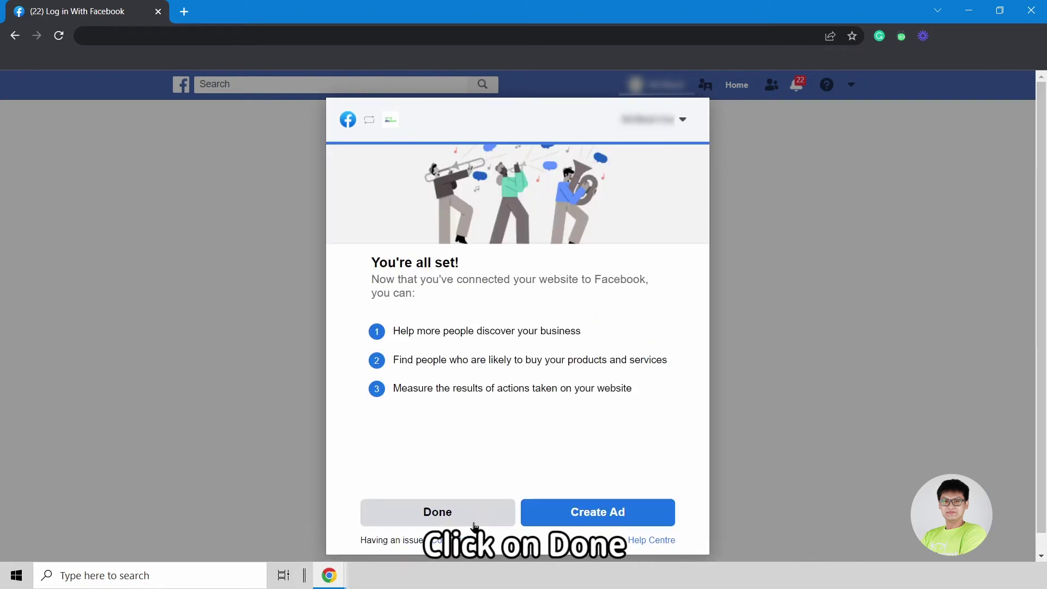
left_click(474, 524)
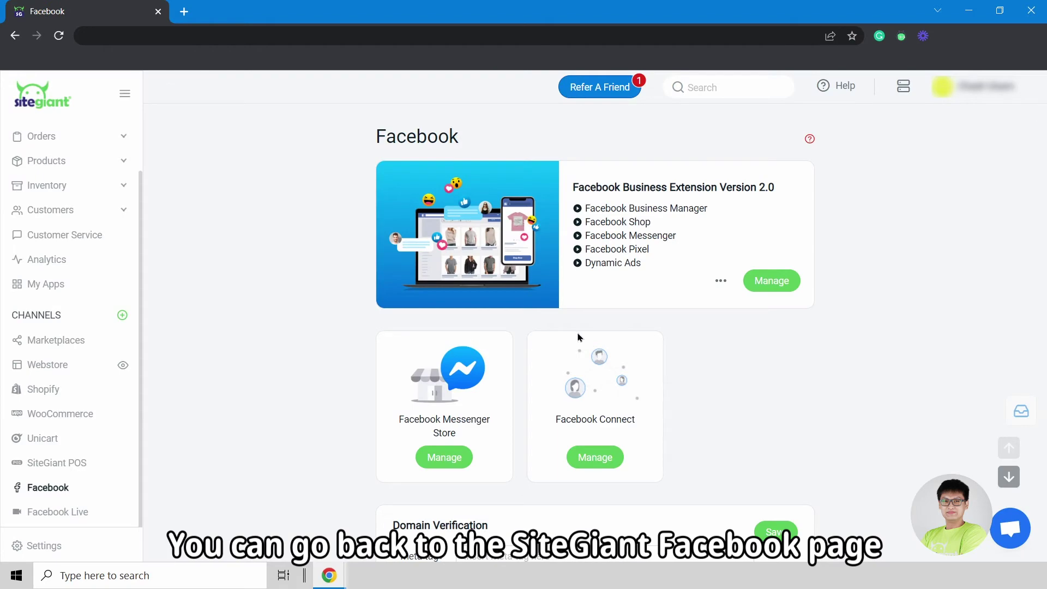
Step: Manage the Facebook Business Extension from its card to view its connection settings
left_click(772, 282)
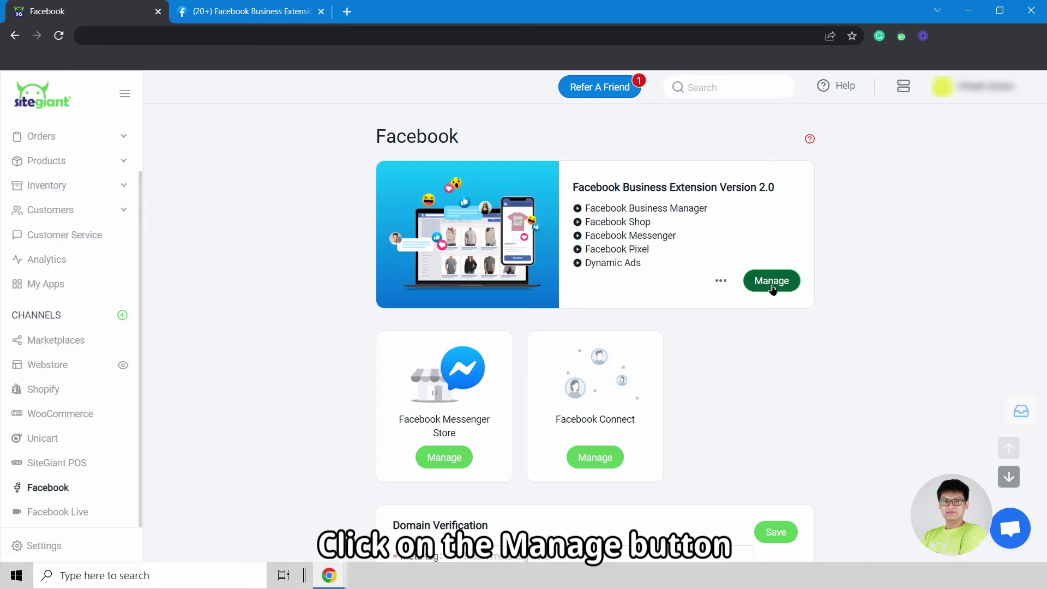
Step: Show the Brand safety Domains list in the Business Manager settings
left_click(772, 283)
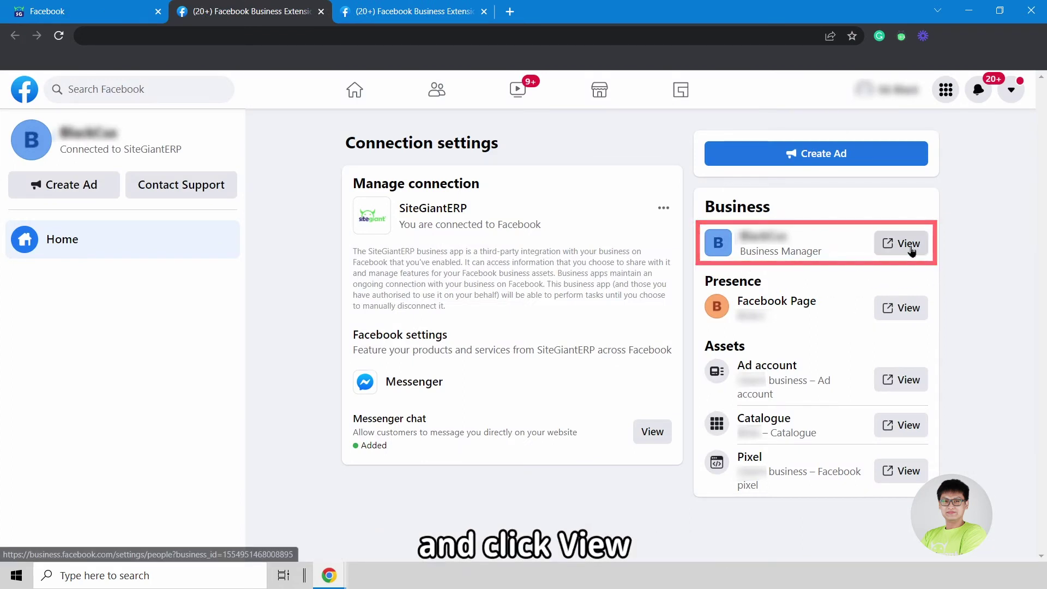
left_click(908, 243)
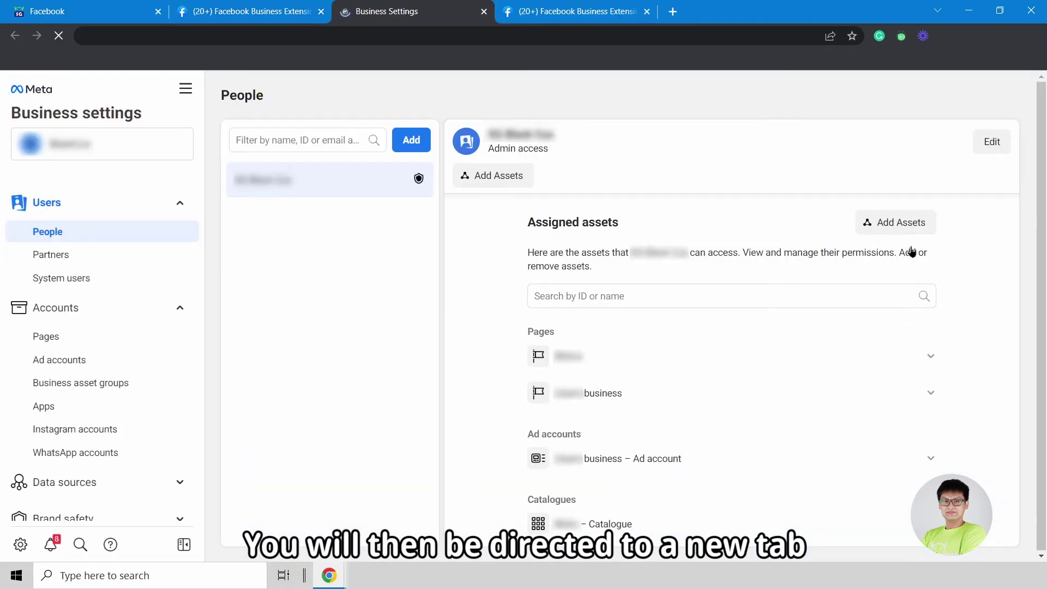
scroll(168, 323, "down", 1)
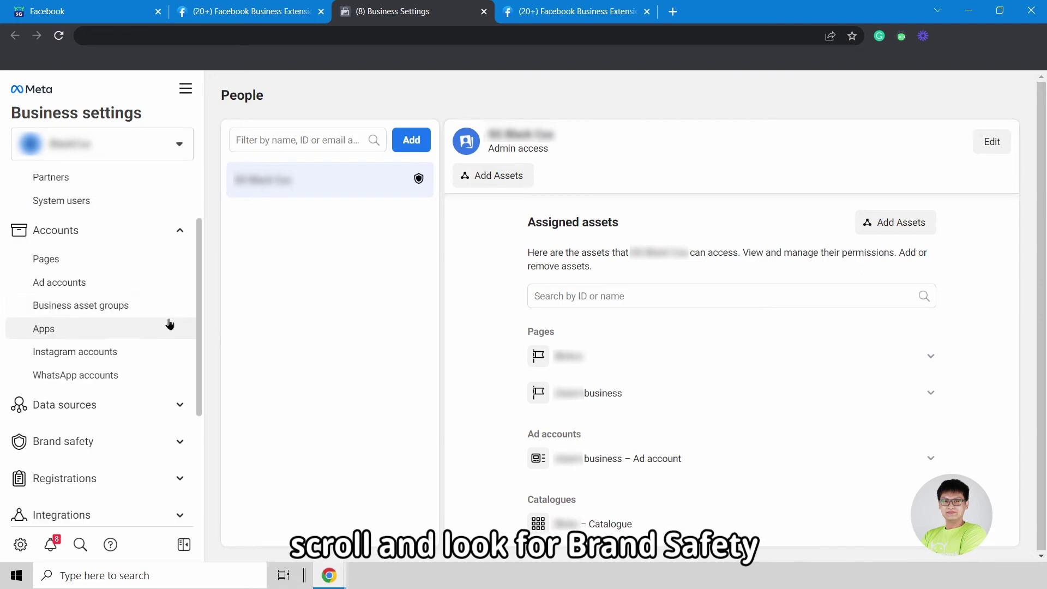
scroll(169, 328, "down", 2)
left_click(100, 270)
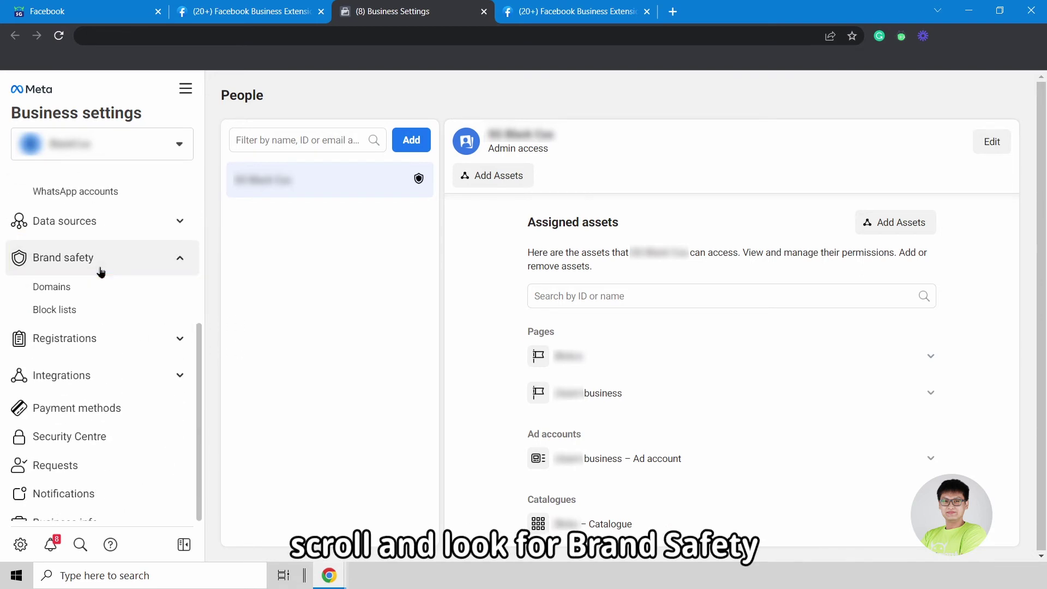
left_click(79, 293)
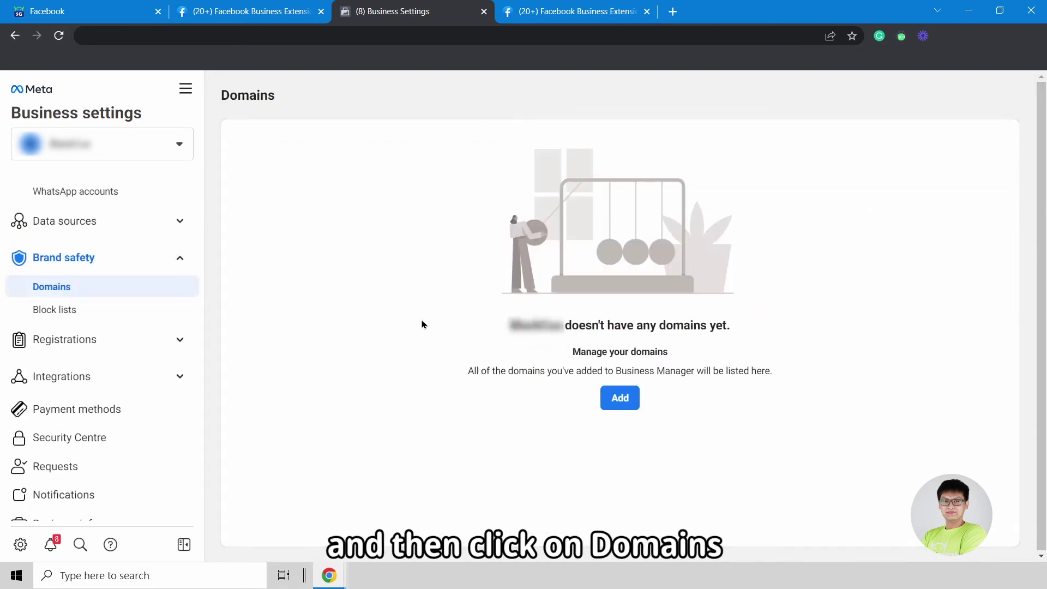
Step: Add the store domain with meta-tag verification and select its meta-tag code
left_click(622, 398)
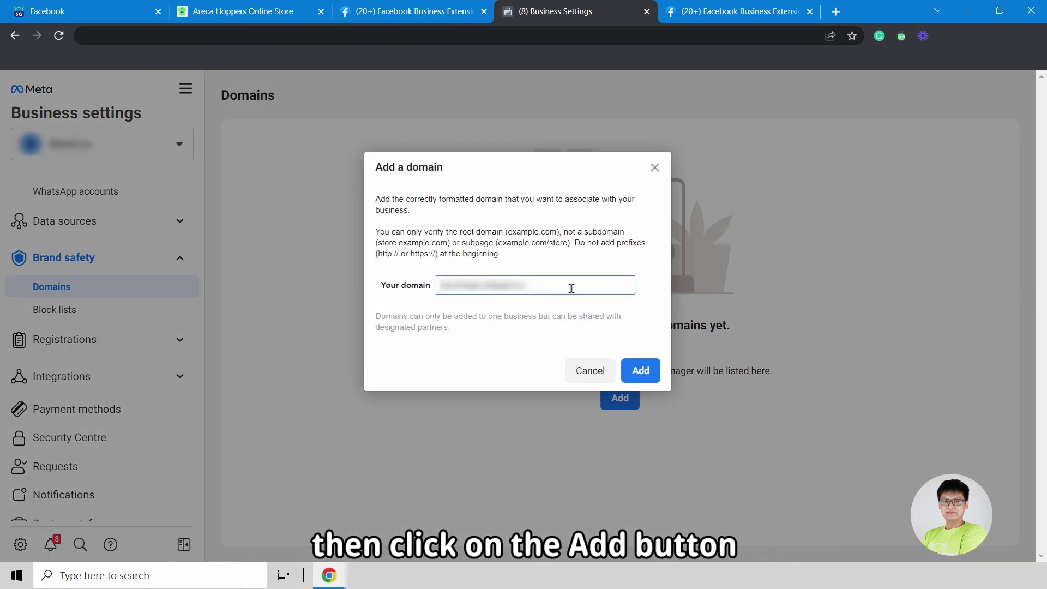
left_click(641, 372)
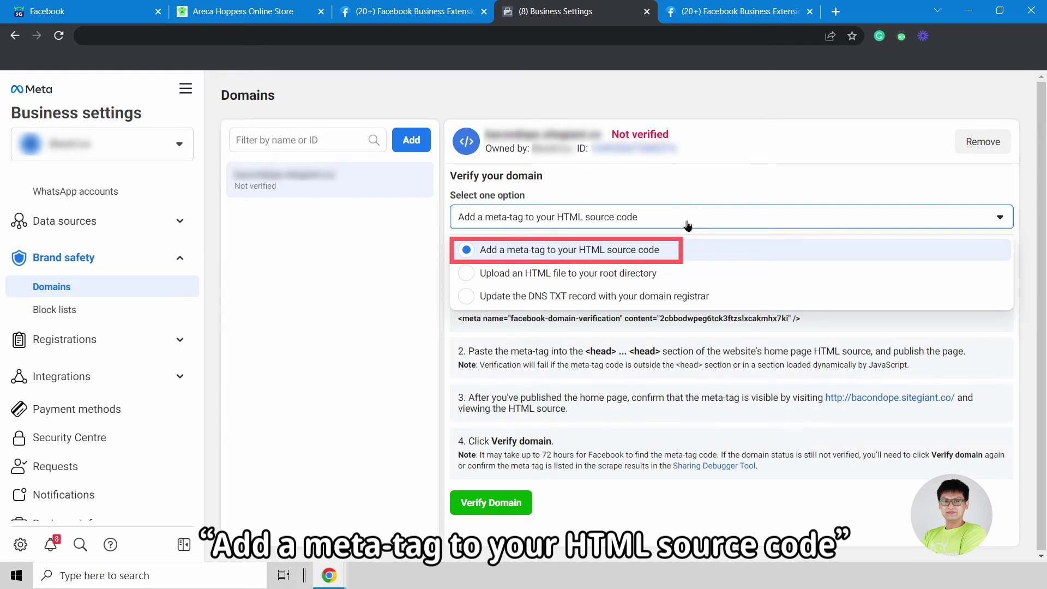
left_click(573, 249)
left_click_drag(800, 318, 455, 323)
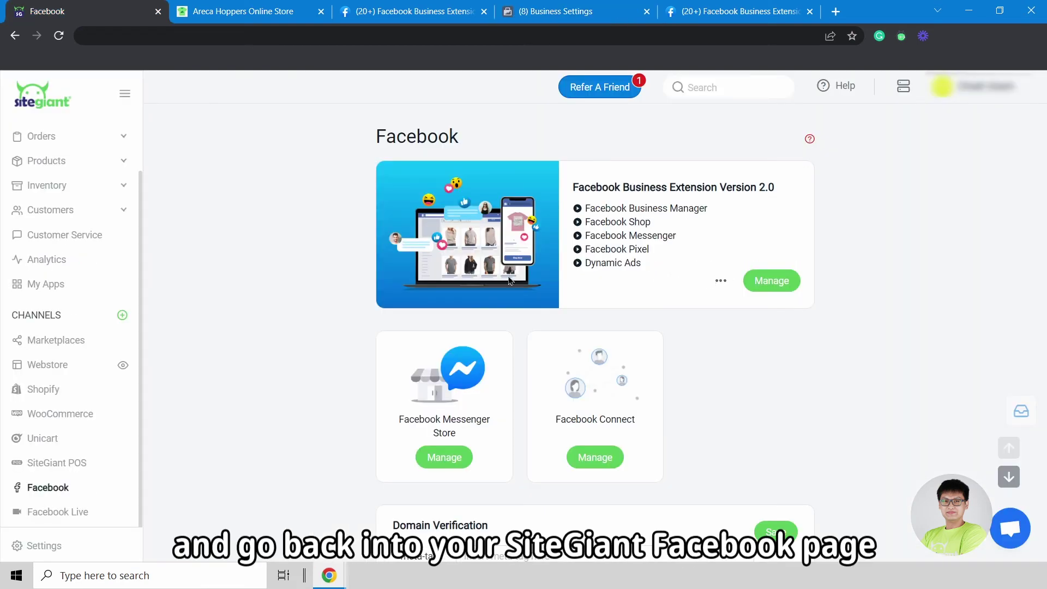
scroll(262, 249, "down", 2)
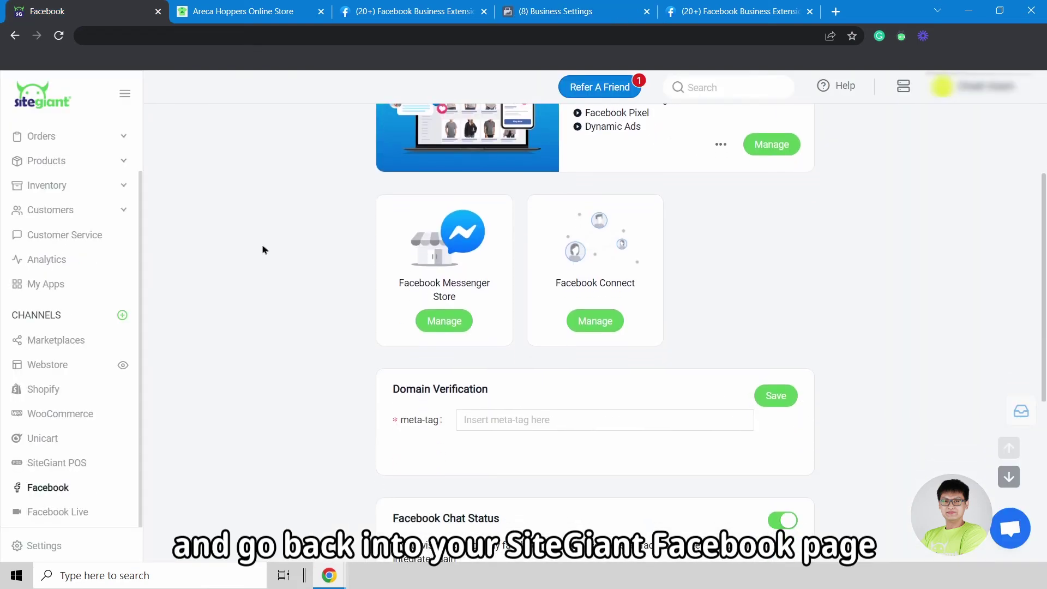
scroll(264, 249, "down", 1)
scroll(279, 256, "down", 1)
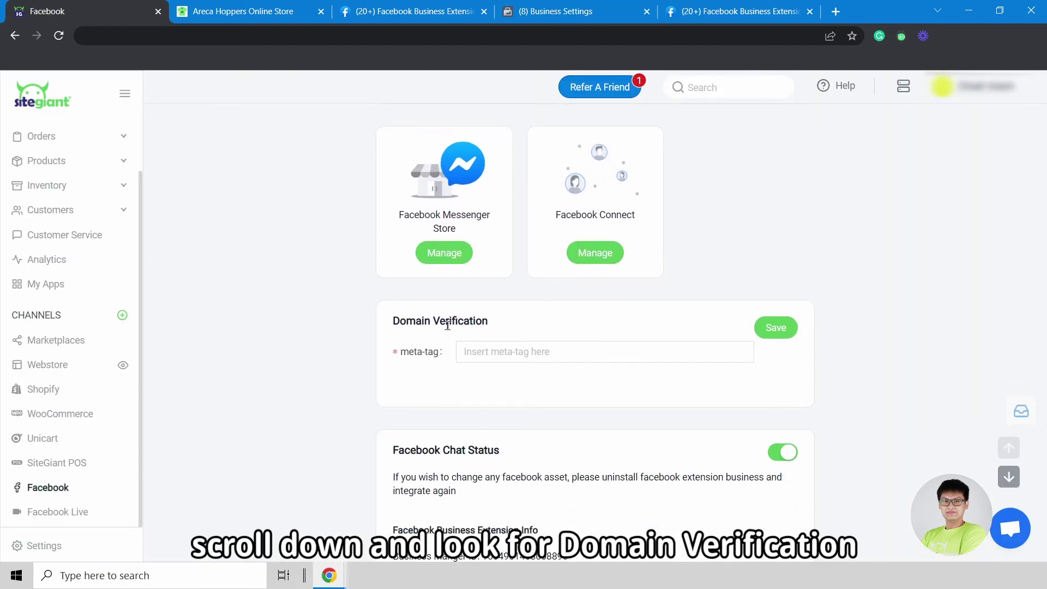
Step: Paste the copied meta-tag into SiteGiant's Domain Verification field and save it
left_click(484, 348)
key("ctrl+v")
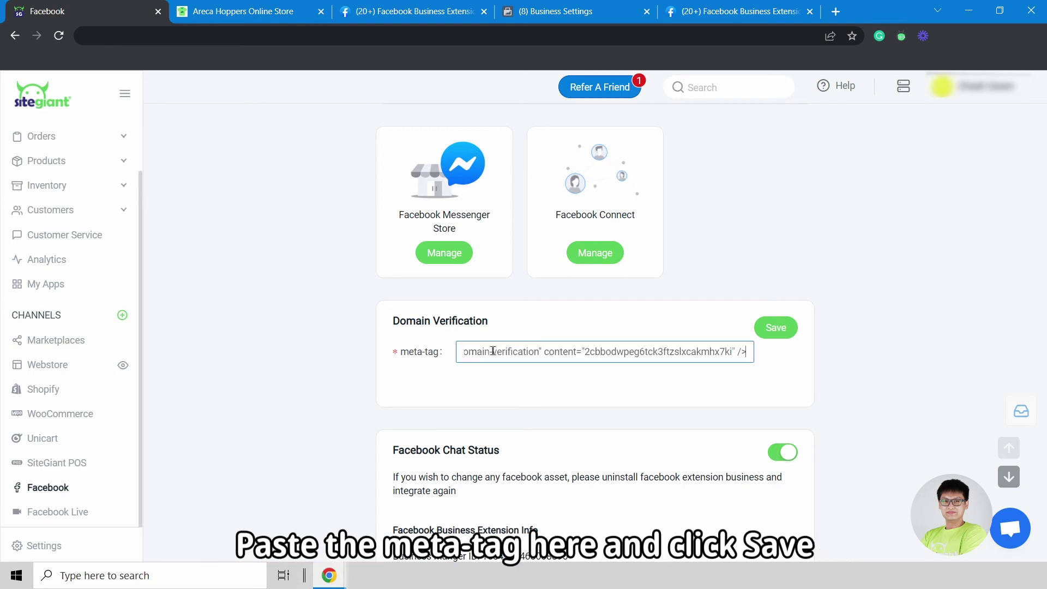
left_click(778, 326)
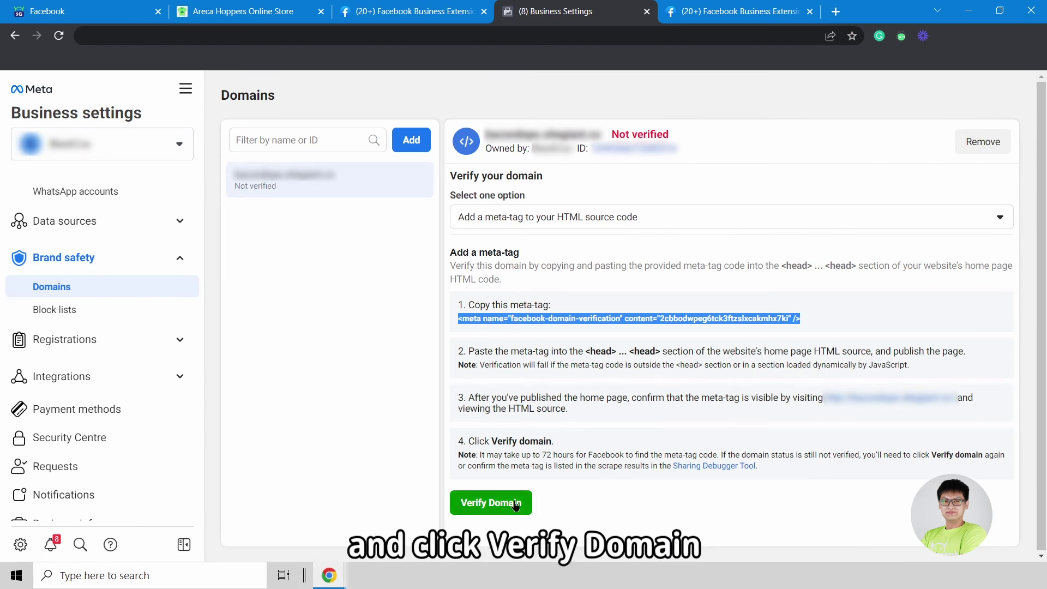
Step: Run Verify Domain on the store domain in Meta Business Settings
left_click(528, 503)
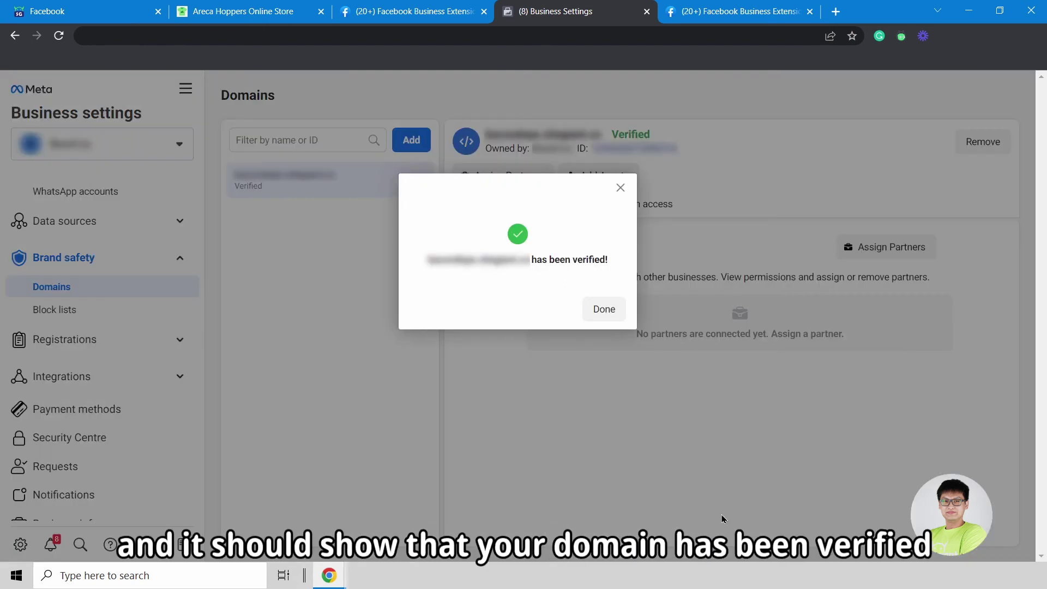